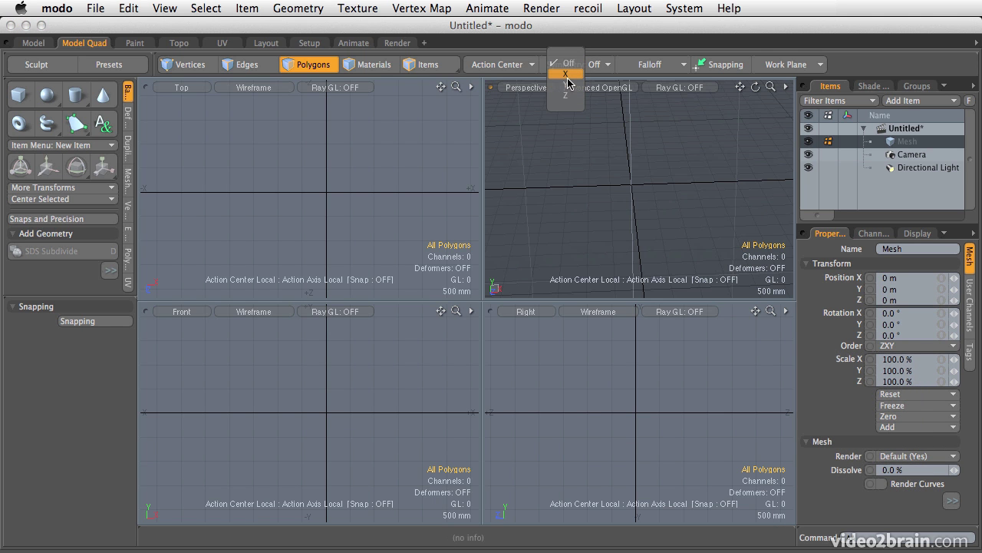
# Step: Set symmetry to X and draw a winding tube from successive points on the negative X side of the Top view
pyautogui.click(567, 74)
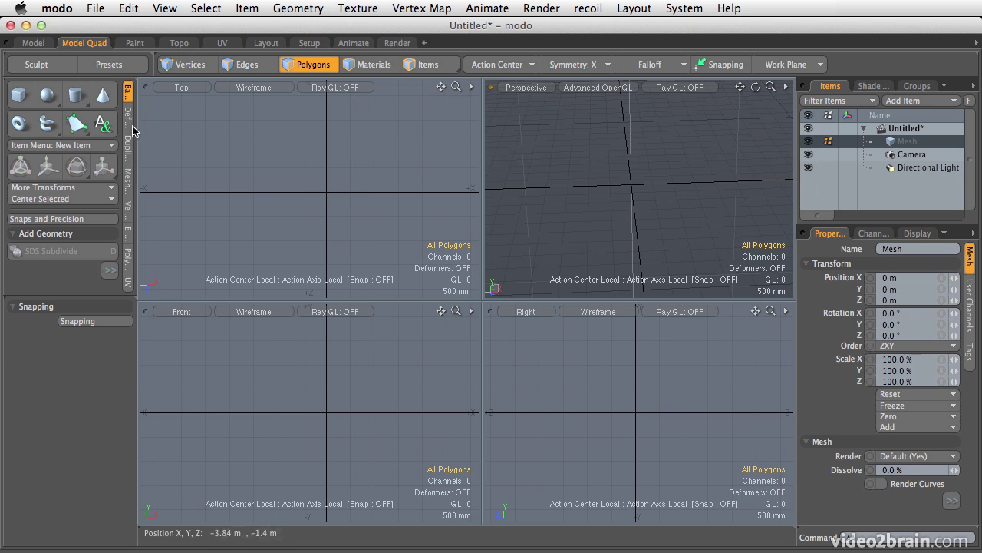
pyautogui.click(45, 132)
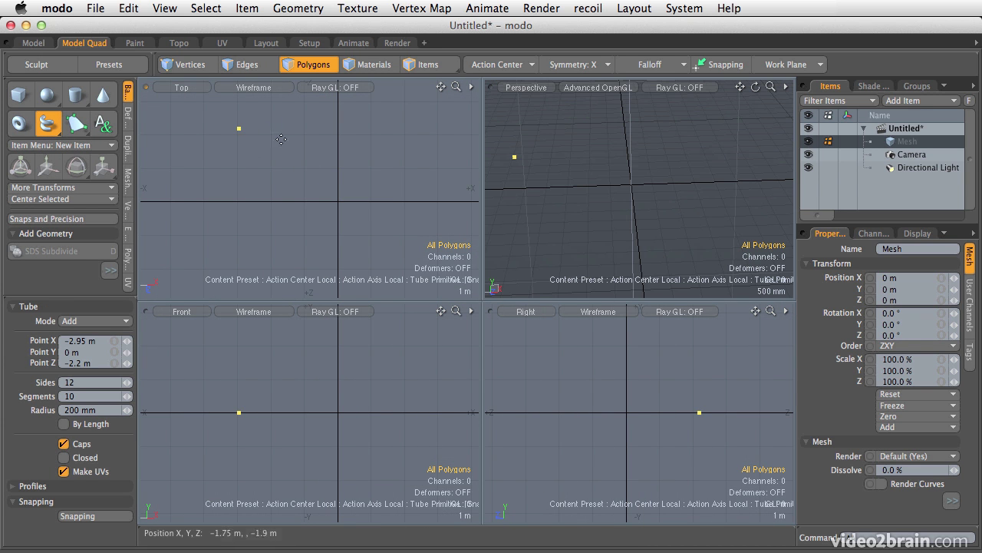
pyautogui.moveTo(281, 139); pyautogui.dragTo(288, 144)
pyautogui.click(304, 203)
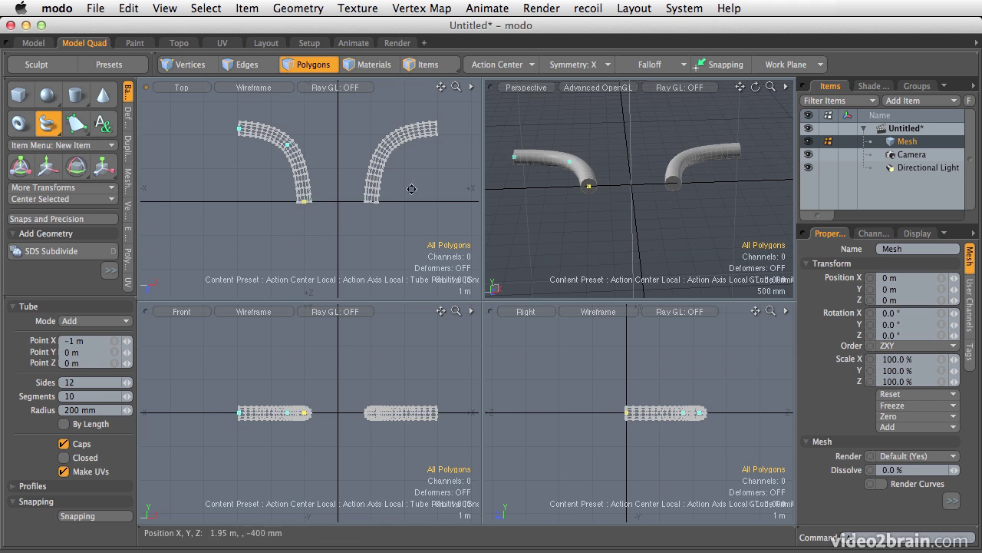
pyautogui.keyDown('alt'); pyautogui.keyDown('shift'); pyautogui.moveTo(410, 189); pyautogui.dragTo(412, 158); pyautogui.keyUp('shift'); pyautogui.keyUp('alt')
pyautogui.click(294, 211)
pyautogui.click(225, 224)
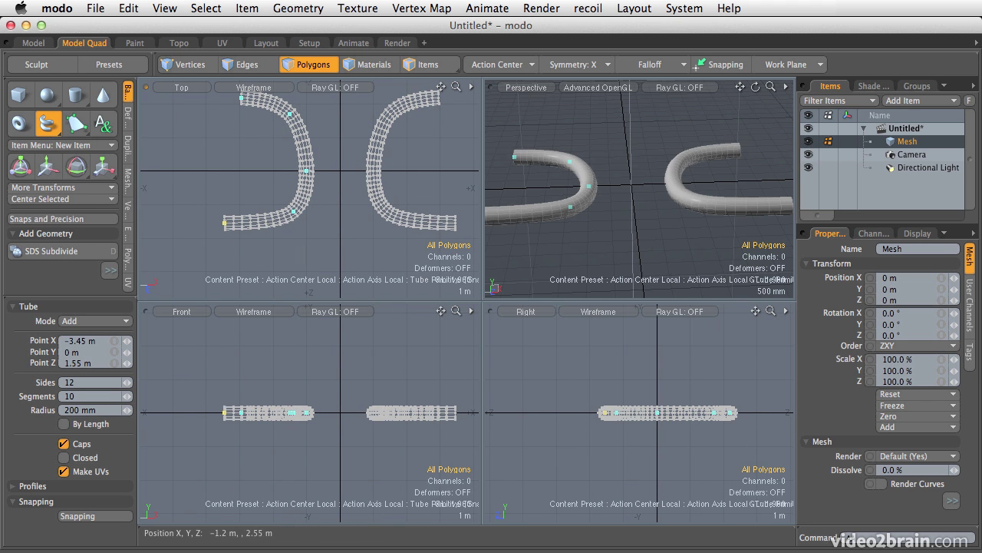
pyautogui.click(296, 255)
pyautogui.keyDown('alt'); pyautogui.keyDown('shift'); pyautogui.moveTo(242, 243); pyautogui.dragTo(257, 187); pyautogui.keyUp('shift'); pyautogui.keyUp('alt')
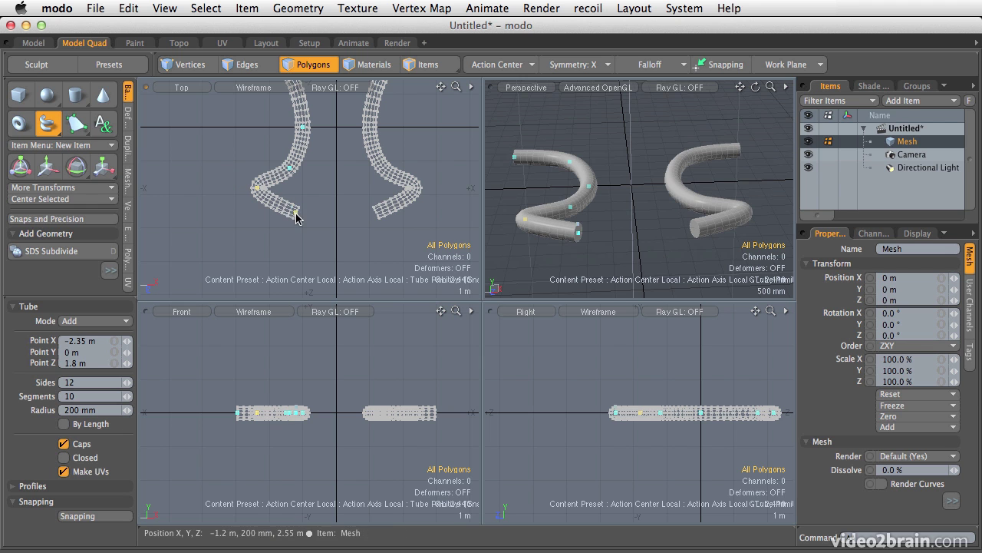
pyautogui.moveTo(296, 218); pyautogui.dragTo(296, 224)
pyautogui.moveTo(357, 249); pyautogui.dragTo(274, 251)
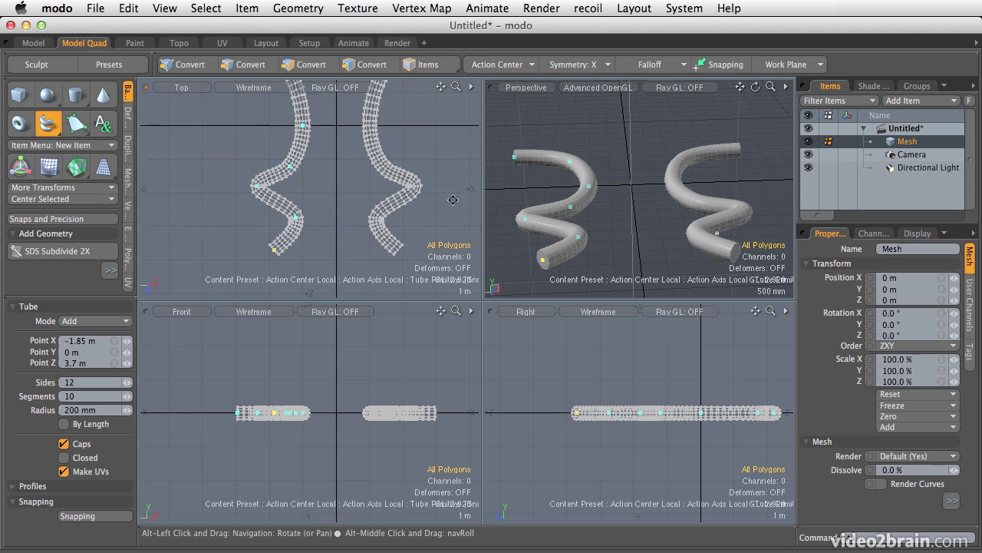
# Step: Shift the tube's path points vertically so it bends up and down, and finish the tube
pyautogui.keyDown('alt'); pyautogui.moveTo(338, 192); pyautogui.dragTo(319, 161); pyautogui.keyUp('alt')
pyautogui.keyDown('alt'); pyautogui.moveTo(583, 231); pyautogui.dragTo(606, 187); pyautogui.keyUp('alt')
pyautogui.moveTo(286, 412); pyautogui.dragTo(294, 384)
pyautogui.keyDown('alt'); pyautogui.moveTo(583, 192); pyautogui.dragTo(692, 176); pyautogui.keyUp('alt')
pyautogui.keyDown('alt'); pyautogui.moveTo(576, 102); pyautogui.dragTo(672, 183); pyautogui.keyUp('alt')
pyautogui.press('space')
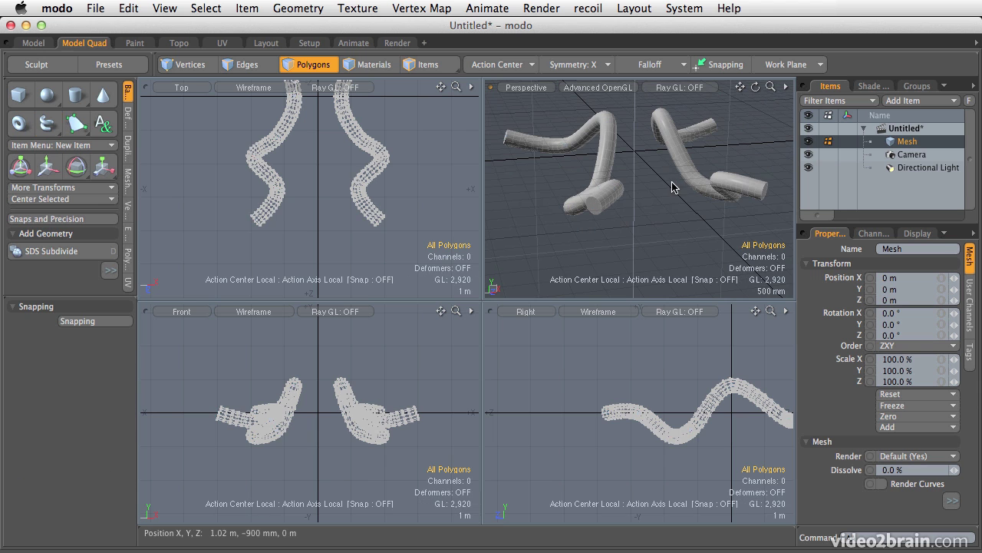
# Step: Undo the tube and add a sphere as a new mesh item at the origin
pyautogui.hotkey('ctrl', 'z')
pyautogui.click(47, 95)
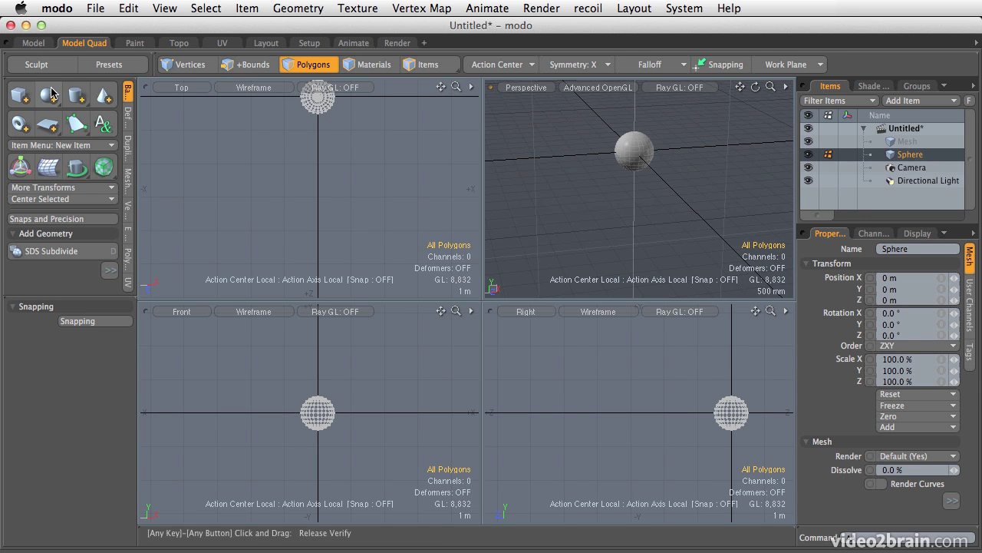
pyautogui.press('a')
pyautogui.hotkey('shift', 'a')
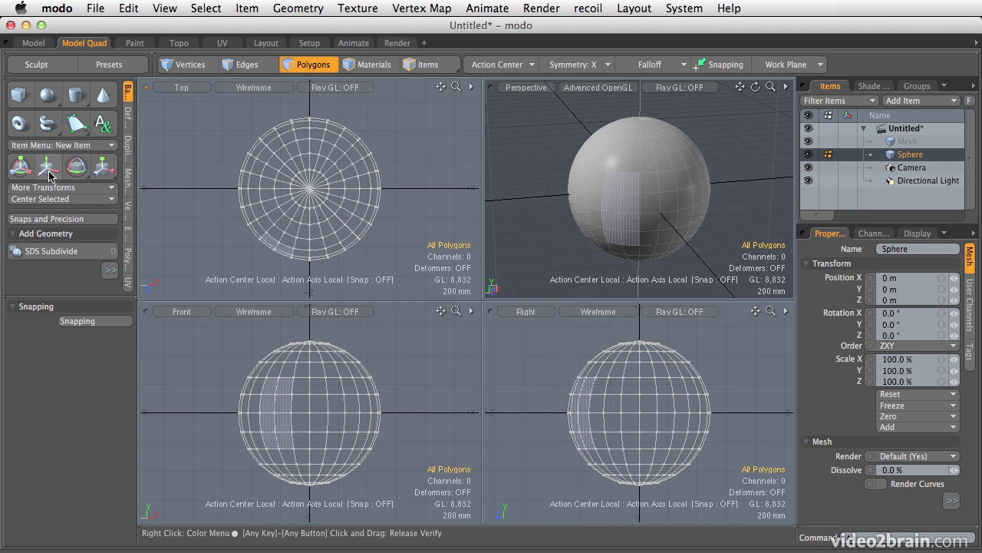
# Step: Compare symmetry axes by selecting polygon patches on the sphere, ending with symmetry set to Z, and clear the selection
pyautogui.keyDown('ctrl'); pyautogui.keyDown('alt'); pyautogui.moveTo(588, 198); pyautogui.dragTo(669, 193); pyautogui.keyUp('alt'); pyautogui.keyUp('ctrl')
pyautogui.moveTo(631, 157)
pyautogui.mouseDown()
pyautogui.moveTo(625, 219)
pyautogui.moveTo(606, 166)
pyautogui.moveTo(590, 176)
pyautogui.moveTo(591, 219)
pyautogui.moveTo(565, 195)
pyautogui.moveTo(576, 154)
pyautogui.moveTo(610, 163)
pyautogui.moveTo(585, 168)
pyautogui.moveTo(620, 161)
pyautogui.moveTo(632, 138)
pyautogui.moveTo(612, 176)
pyautogui.moveTo(644, 207)
pyautogui.mouseUp()
pyautogui.click(585, 66)
pyautogui.click(594, 81)
pyautogui.moveTo(595, 142)
pyautogui.mouseDown()
pyautogui.moveTo(585, 163)
pyautogui.moveTo(659, 168)
pyautogui.moveTo(702, 157)
pyautogui.moveTo(571, 165)
pyautogui.moveTo(652, 165)
pyautogui.moveTo(691, 192)
pyautogui.moveTo(687, 170)
pyautogui.moveTo(649, 184)
pyautogui.moveTo(658, 149)
pyautogui.moveTo(682, 192)
pyautogui.moveTo(648, 188)
pyautogui.mouseUp()
pyautogui.click(577, 64)
pyautogui.click(577, 68)
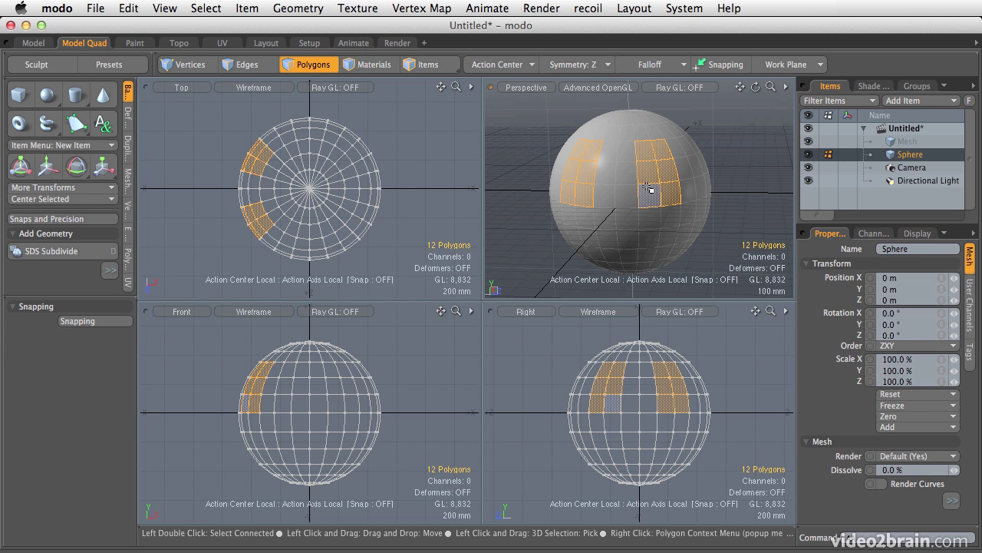
pyautogui.keyDown('alt'); pyautogui.moveTo(635, 170); pyautogui.dragTo(657, 170); pyautogui.keyUp('alt')
pyautogui.click(509, 138)
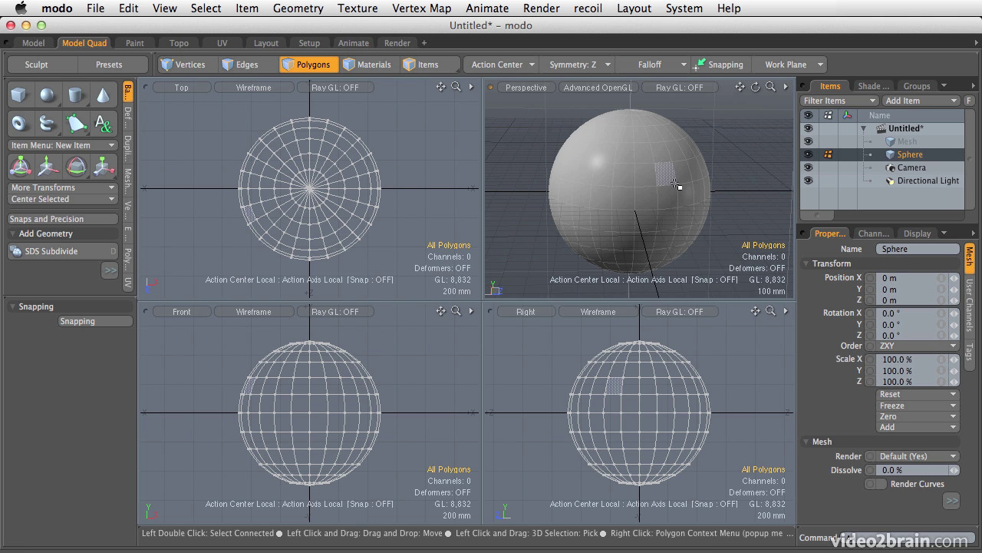
pyautogui.keyDown('alt'); pyautogui.moveTo(704, 209); pyautogui.dragTo(672, 206); pyautogui.keyUp('alt')
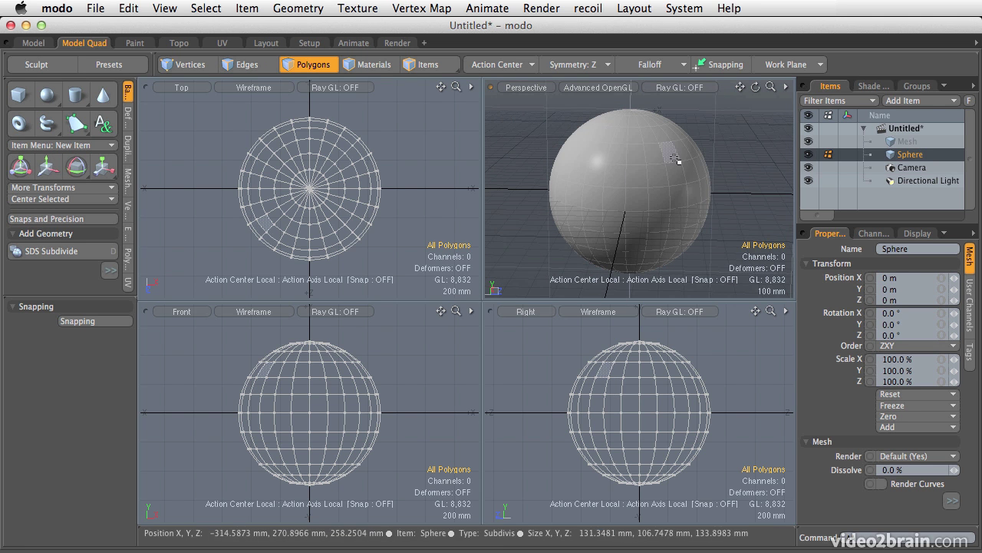
pyautogui.keyDown('alt'); pyautogui.moveTo(633, 246); pyautogui.dragTo(653, 223); pyautogui.keyUp('alt')
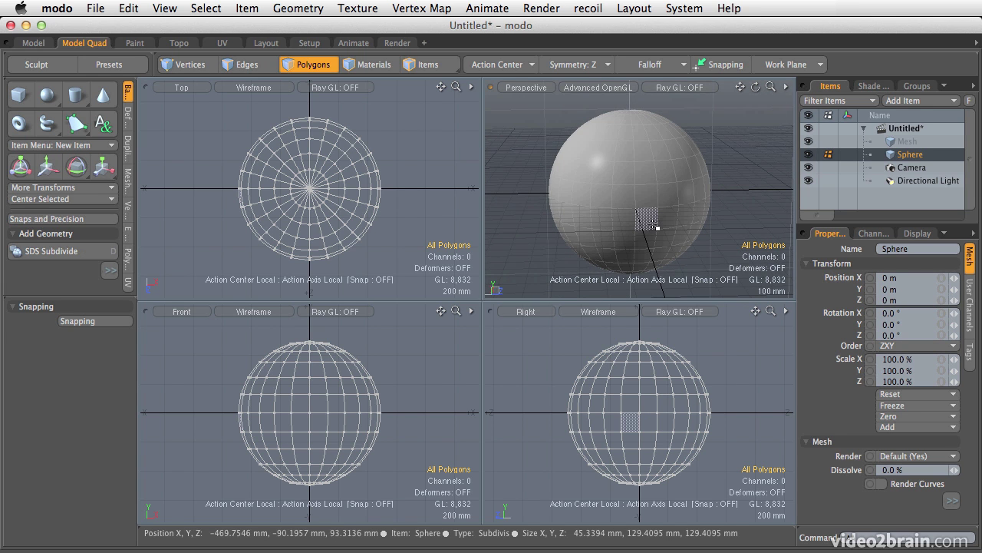
pyautogui.keyDown('alt'); pyautogui.moveTo(656, 227); pyautogui.dragTo(663, 254); pyautogui.keyUp('alt')
pyautogui.moveTo(660, 220)
pyautogui.keyDown('alt'); pyautogui.mouseDown()
pyautogui.moveTo(650, 207)
pyautogui.moveTo(657, 216)
pyautogui.mouseUp(); pyautogui.keyUp('alt')
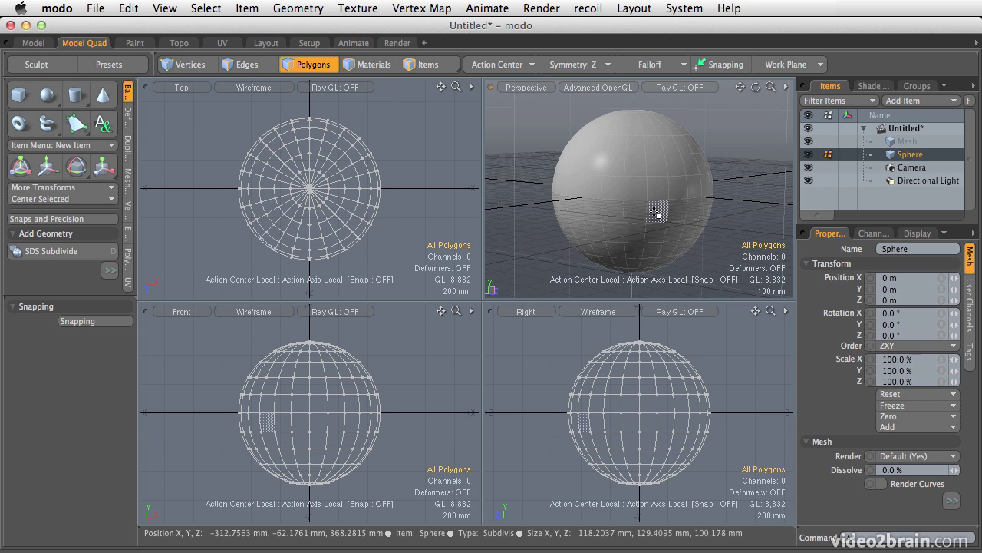
# Step: Select all of the sphere's polygons and turn symmetry off
pyautogui.doubleClick(592, 195)
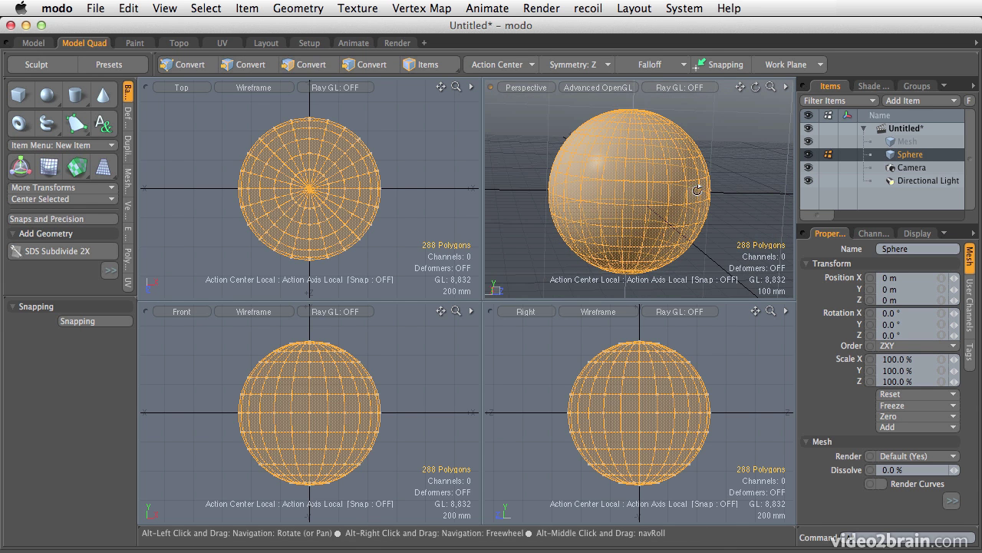
pyautogui.click(595, 63)
pyautogui.click(591, 40)
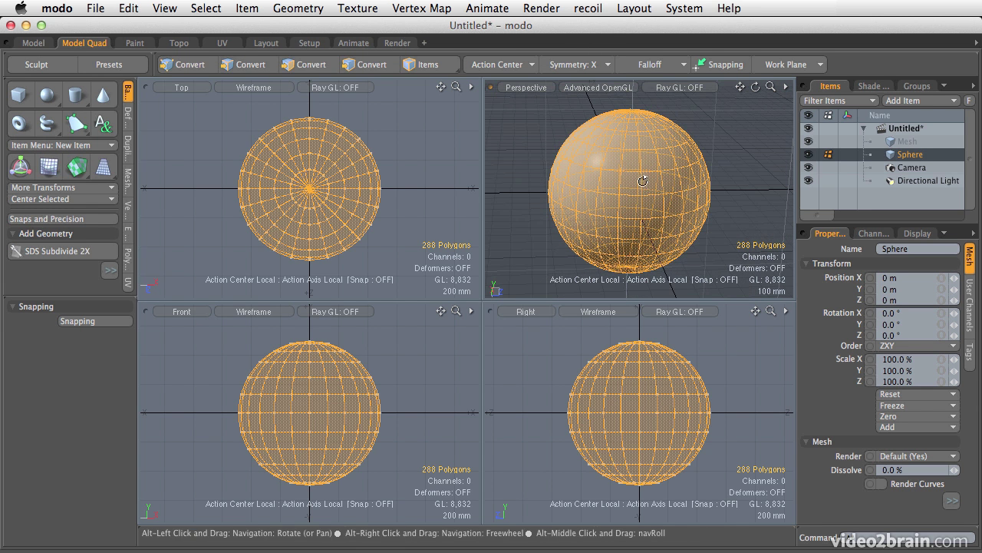
pyautogui.click(595, 65)
pyautogui.click(585, 51)
# Step: Move the sphere off the origin by about -185 mm in X and 165 mm in Z, and deselect it
pyautogui.press('w')
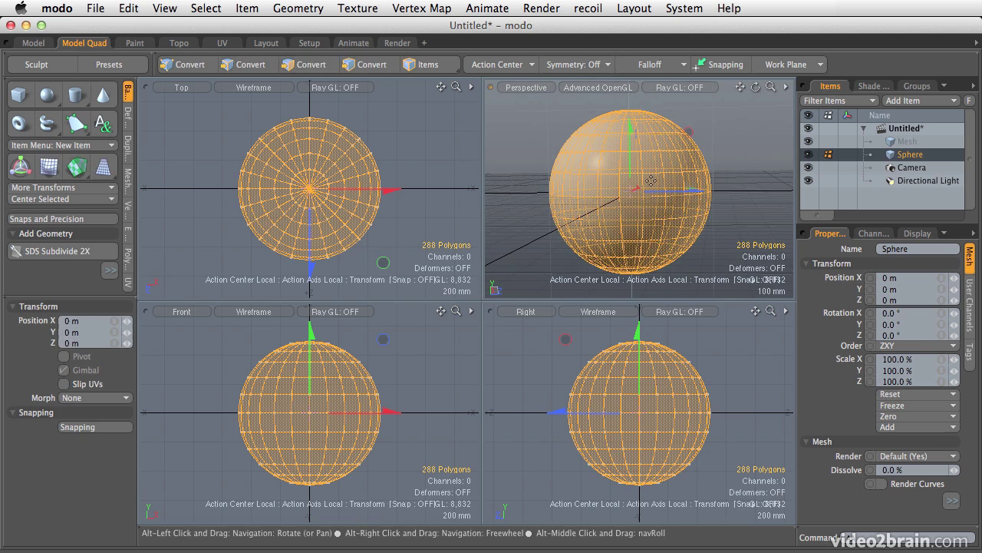
pyautogui.moveTo(383, 263); pyautogui.dragTo(357, 287)
pyautogui.keyDown('ctrl'); pyautogui.keyDown('alt'); pyautogui.moveTo(678, 170); pyautogui.dragTo(643, 181); pyautogui.keyUp('alt'); pyautogui.keyUp('ctrl')
pyautogui.keyDown('alt'); pyautogui.moveTo(643, 182); pyautogui.dragTo(651, 212); pyautogui.keyUp('alt')
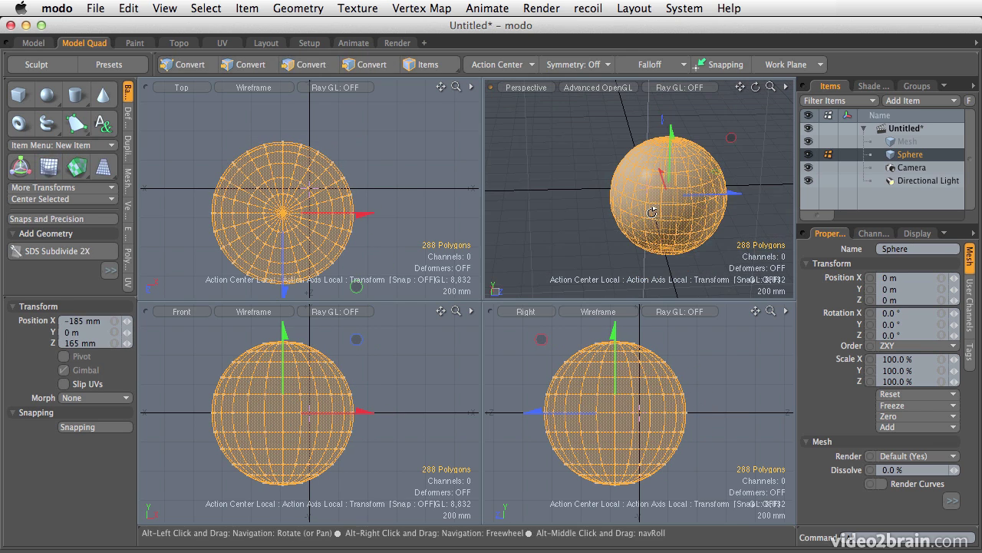
pyautogui.press('Escape')
# Step: Set symmetry to X and select polygons across the negative X side of the off-centre sphere
pyautogui.moveTo(725, 216)
pyautogui.keyDown('alt'); pyautogui.mouseDown()
pyautogui.moveTo(665, 202)
pyautogui.moveTo(680, 214)
pyautogui.moveTo(700, 198)
pyautogui.moveTo(735, 202)
pyautogui.mouseUp(); pyautogui.keyUp('alt')
pyautogui.click(576, 69)
pyautogui.click(584, 82)
pyautogui.moveTo(699, 186)
pyautogui.mouseDown()
pyautogui.moveTo(685, 208)
pyautogui.moveTo(656, 188)
pyautogui.moveTo(683, 189)
pyautogui.mouseUp()
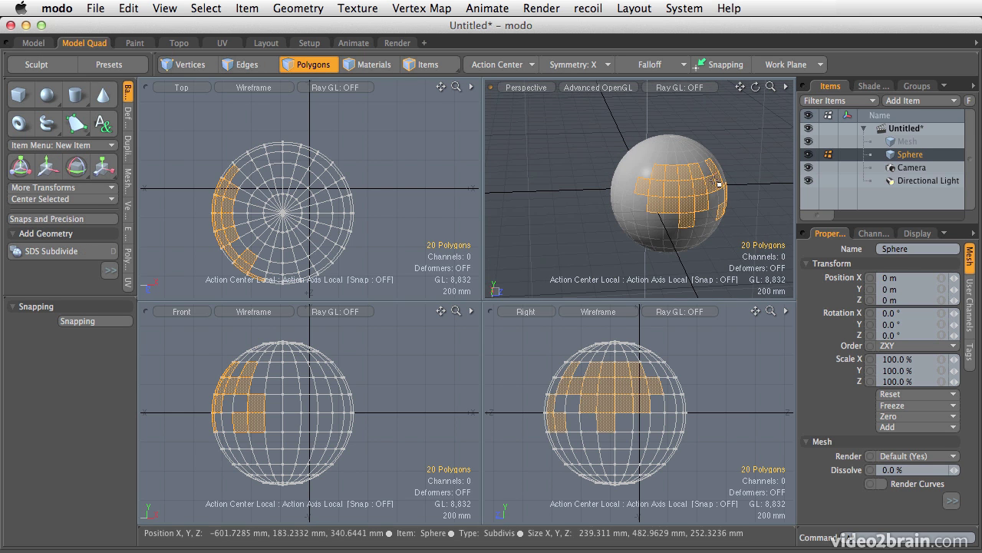
pyautogui.moveTo(667, 237)
pyautogui.mouseDown()
pyautogui.moveTo(654, 200)
pyautogui.moveTo(630, 194)
pyautogui.mouseUp()
pyautogui.keyDown('alt'); pyautogui.moveTo(699, 191); pyautogui.dragTo(659, 216); pyautogui.keyUp('alt')
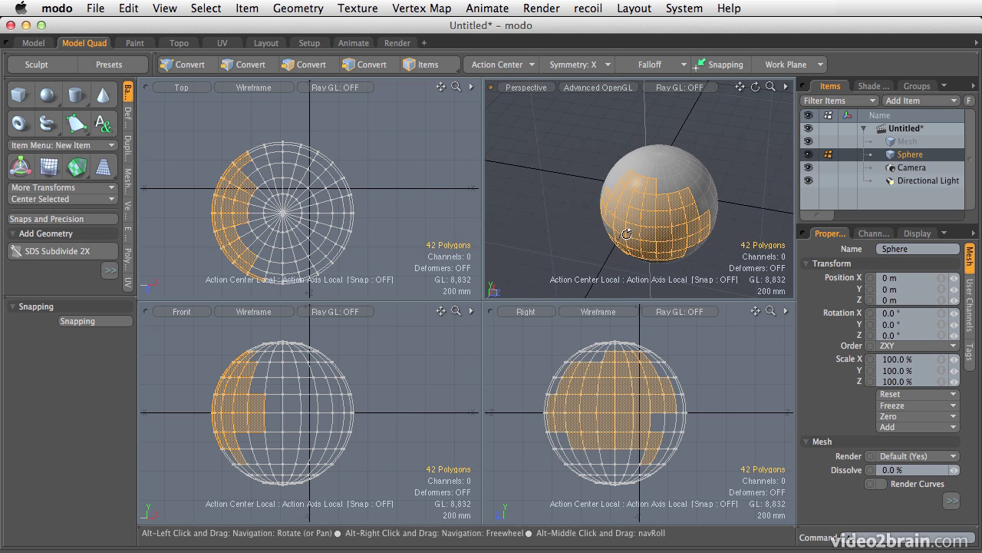
# Step: Undo the polygon selection, the X symmetry setting and the sphere's move off the origin
pyautogui.press('super+z')
pyautogui.press('super+z')
pyautogui.press('super+z')
pyautogui.press('super+z')
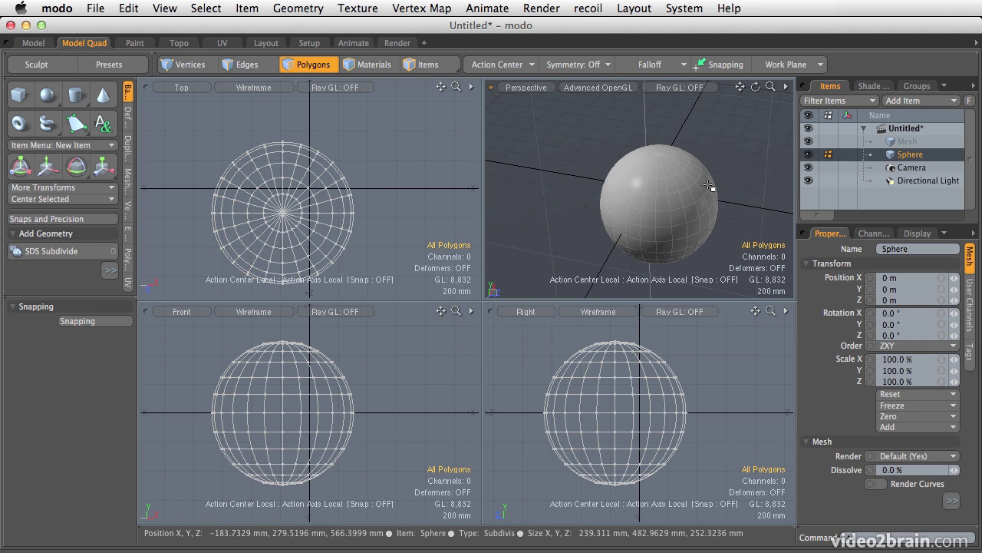
pyautogui.press('super+z')
# Step: Move a few polygons on one side of the sphere with symmetry off to make its shape asymmetrical
pyautogui.keyDown('alt'); pyautogui.moveTo(701, 193); pyautogui.dragTo(661, 170); pyautogui.keyUp('alt')
pyautogui.scroll(3, 675, 173)
pyautogui.click(671, 246)
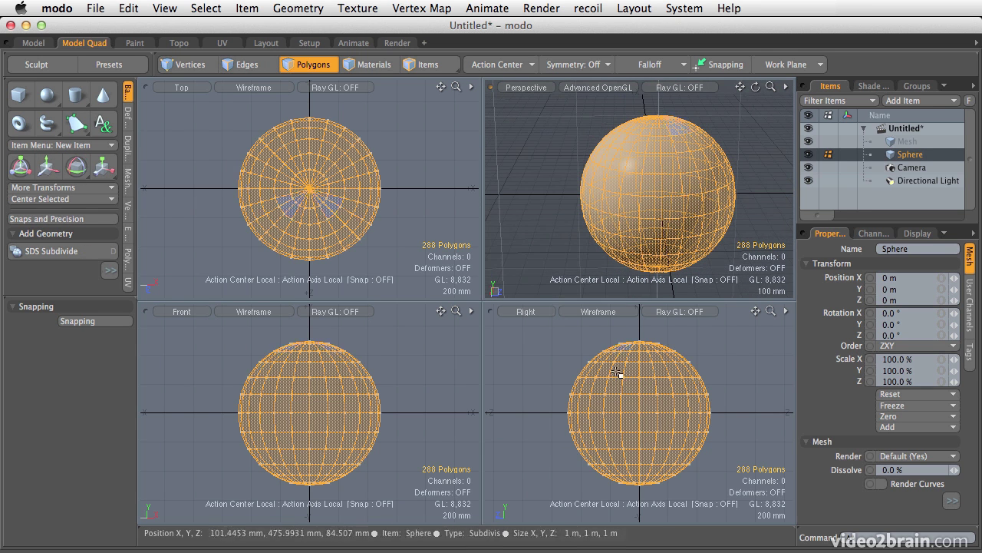
pyautogui.click(641, 353)
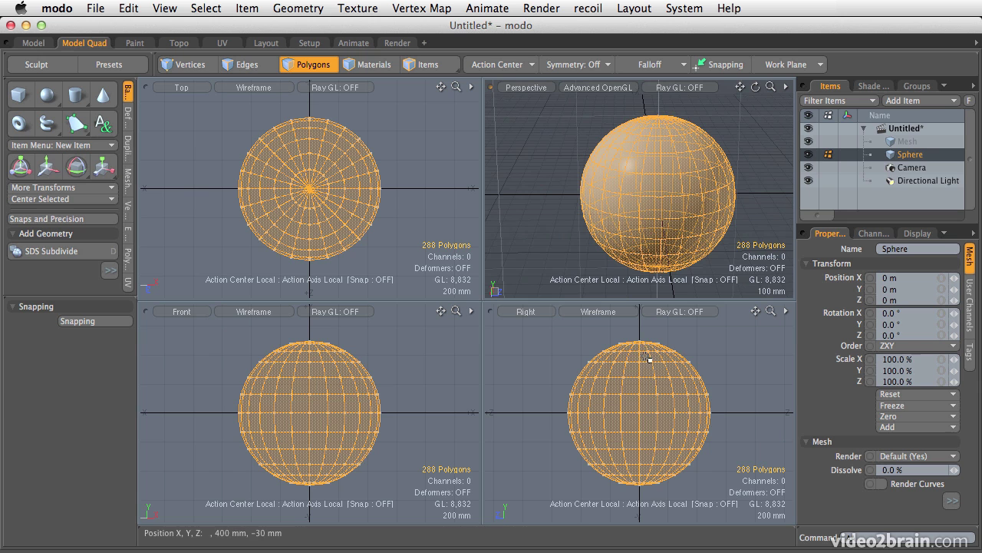
pyautogui.click(693, 203)
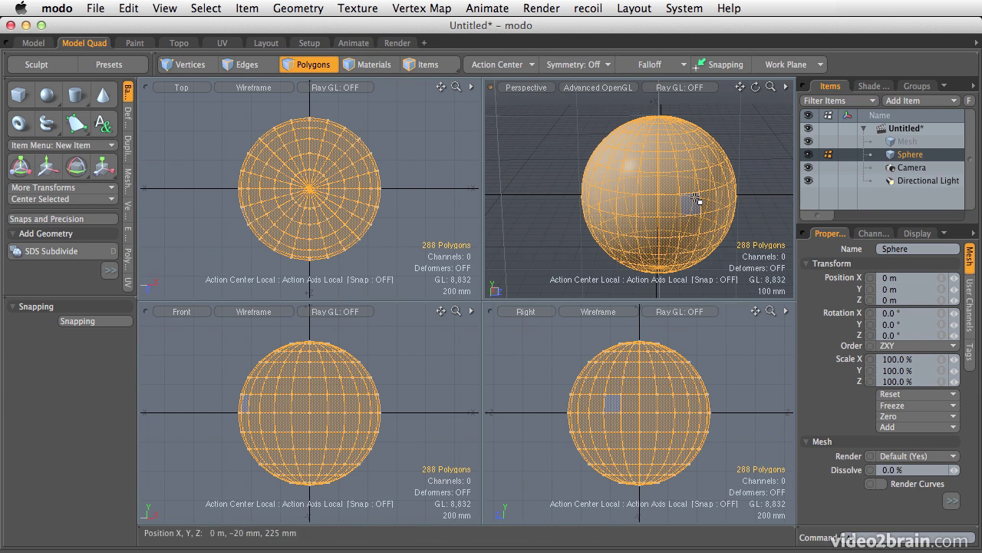
pyautogui.press('w')
pyautogui.moveTo(722, 249)
pyautogui.mouseDown()
pyautogui.moveTo(664, 246)
pyautogui.moveTo(649, 197)
pyautogui.moveTo(643, 231)
pyautogui.moveTo(642, 168)
pyautogui.moveTo(640, 235)
pyautogui.moveTo(651, 230)
pyautogui.moveTo(626, 219)
pyautogui.moveTo(660, 188)
pyautogui.moveTo(635, 191)
pyautogui.mouseUp()
pyautogui.press('space')
# Step: Set symmetry to Z, test it by selecting polygons on the distorted sphere, and clear the selection
pyautogui.click(739, 234)
pyautogui.click(589, 67)
pyautogui.click(589, 79)
pyautogui.press('Escape')
pyautogui.click(561, 69)
pyautogui.click(574, 87)
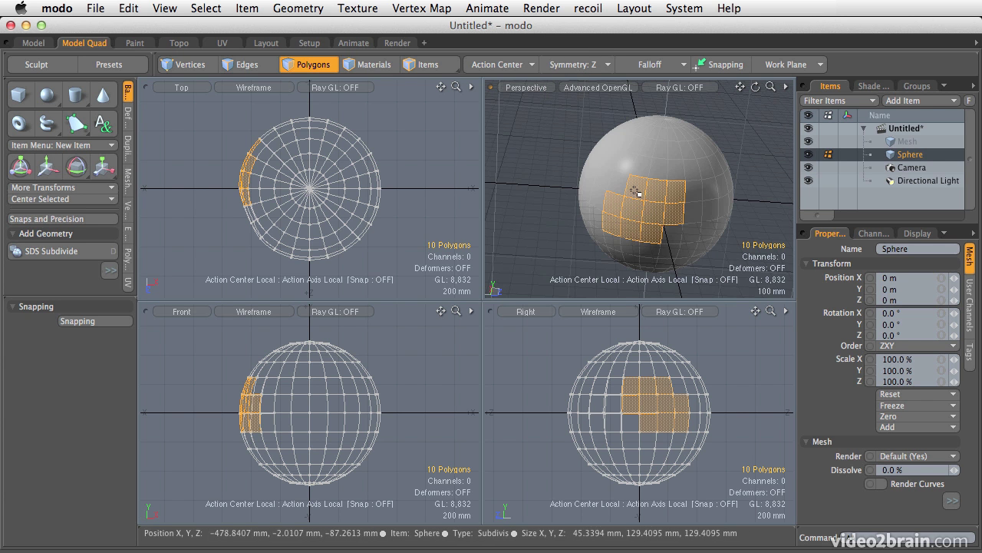
pyautogui.moveTo(643, 232)
pyautogui.keyDown('alt'); pyautogui.mouseDown()
pyautogui.moveTo(639, 304)
pyautogui.moveTo(619, 216)
pyautogui.moveTo(708, 221)
pyautogui.moveTo(704, 206)
pyautogui.moveTo(697, 220)
pyautogui.moveTo(664, 200)
pyautogui.moveTo(641, 246)
pyautogui.moveTo(701, 240)
pyautogui.moveTo(720, 183)
pyautogui.moveTo(697, 150)
pyautogui.moveTo(659, 163)
pyautogui.mouseUp(); pyautogui.keyUp('alt')
pyautogui.moveTo(726, 201)
pyautogui.mouseDown()
pyautogui.moveTo(724, 230)
pyautogui.moveTo(758, 225)
pyautogui.mouseUp()
pyautogui.keyDown('alt'); pyautogui.moveTo(640, 195); pyautogui.dragTo(740, 214); pyautogui.keyUp('alt')
pyautogui.click(735, 158)
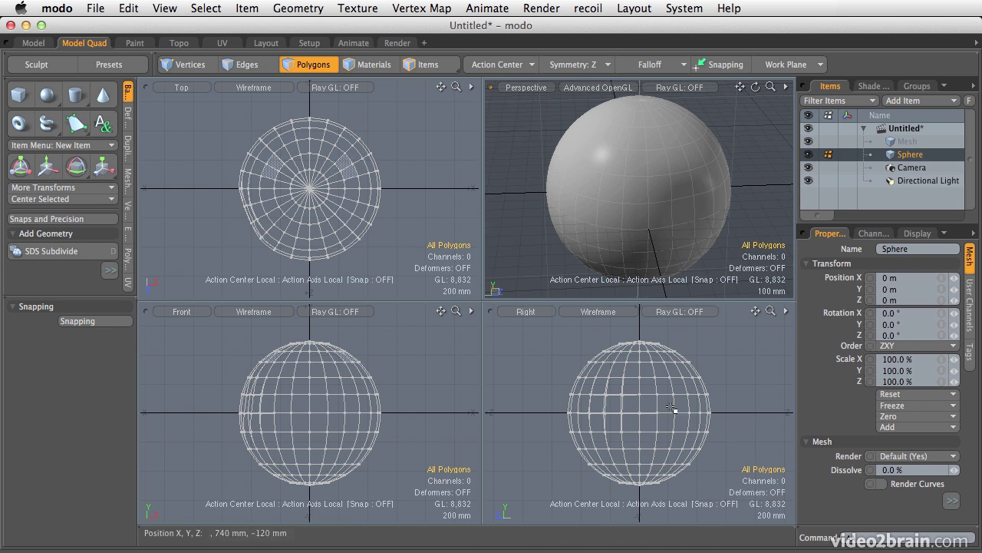
# Step: Turn symmetry off and lasso-select the negative Z half of the sphere in the Right view
pyautogui.keyDown('alt'); pyautogui.moveTo(666, 348); pyautogui.dragTo(644, 343); pyautogui.keyUp('alt')
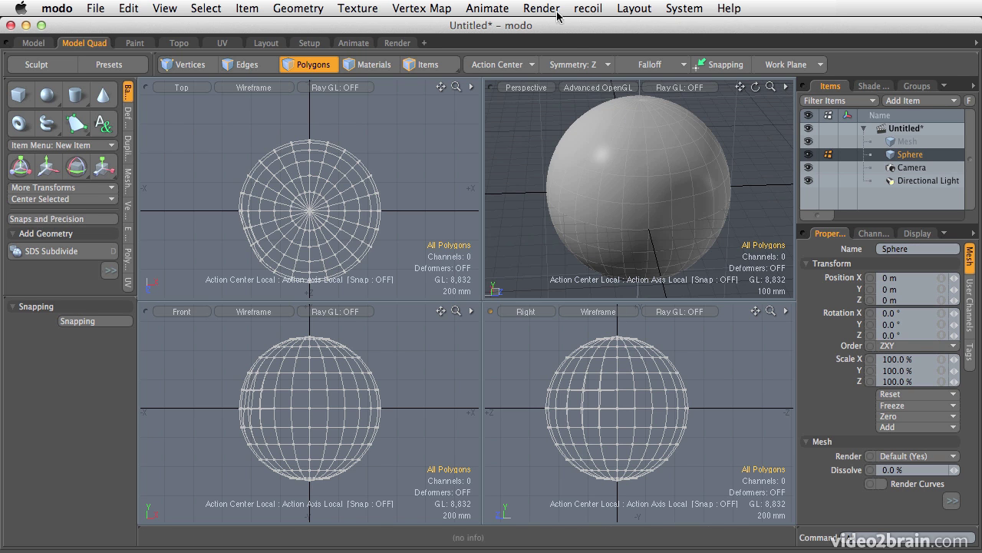
pyautogui.click(571, 58)
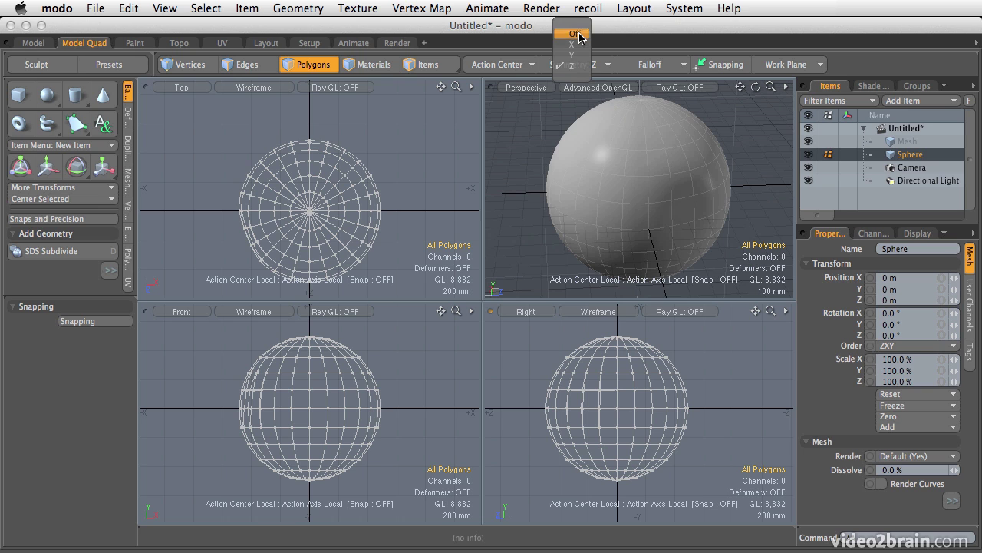
pyautogui.click(577, 35)
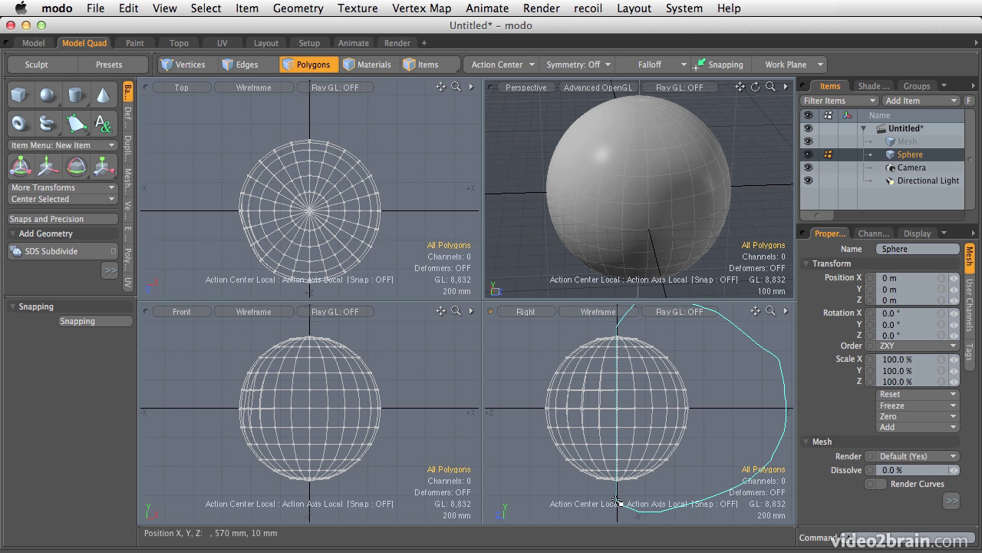
pyautogui.moveTo(619, 503); pyautogui.dragTo(618, 502, button='right')
pyautogui.keyDown('alt'); pyautogui.moveTo(653, 141); pyautogui.dragTo(651, 271); pyautogui.keyUp('alt')
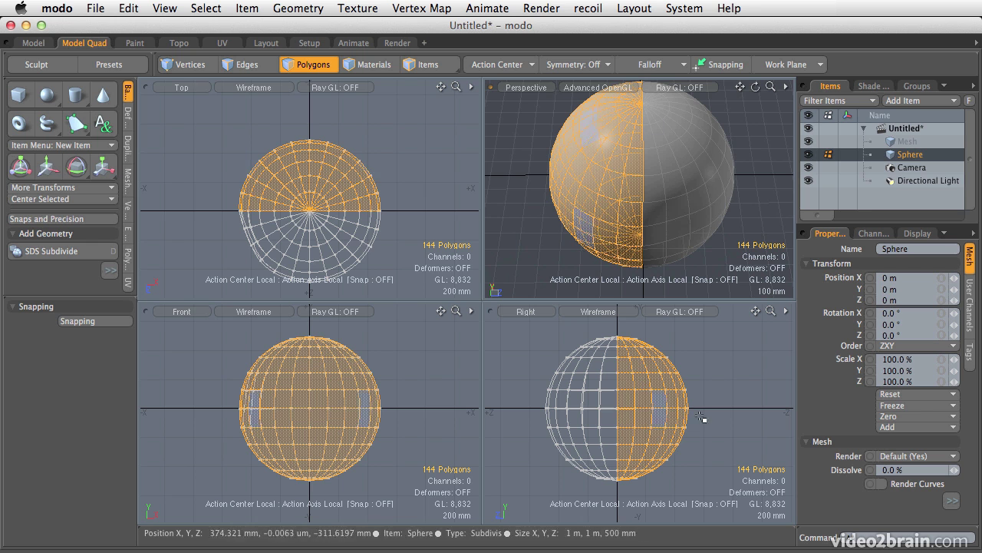
pyautogui.keyDown('alt'); pyautogui.moveTo(640, 210); pyautogui.dragTo(686, 247); pyautogui.keyUp('alt')
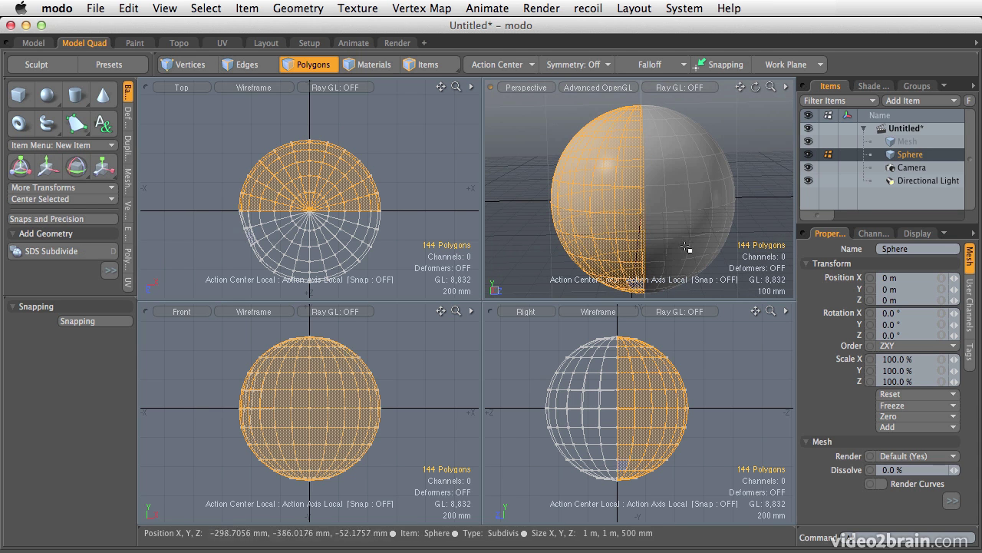
pyautogui.keyDown('alt'); pyautogui.moveTo(631, 175); pyautogui.dragTo(636, 203); pyautogui.keyUp('alt')
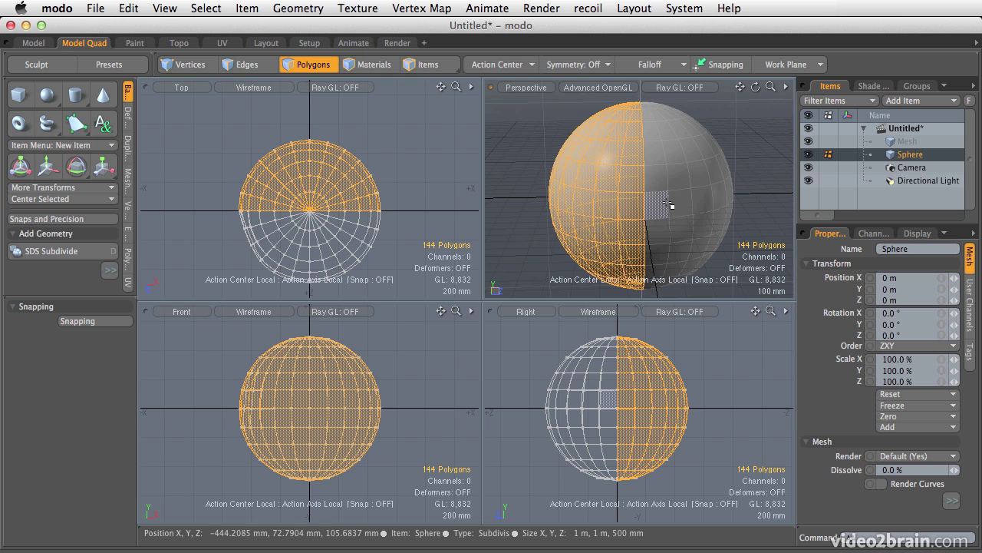
# Step: Invert the polygon selection back and forth until the undistorted negative Z half is selected again, and delete that half
pyautogui.press('[')
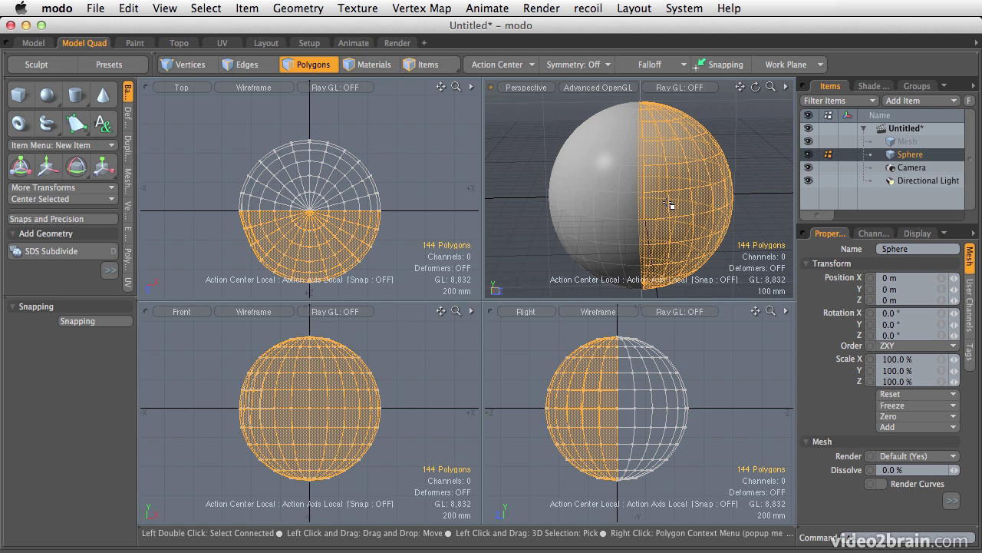
pyautogui.press('[')
pyautogui.press('[')
pyautogui.press('[')
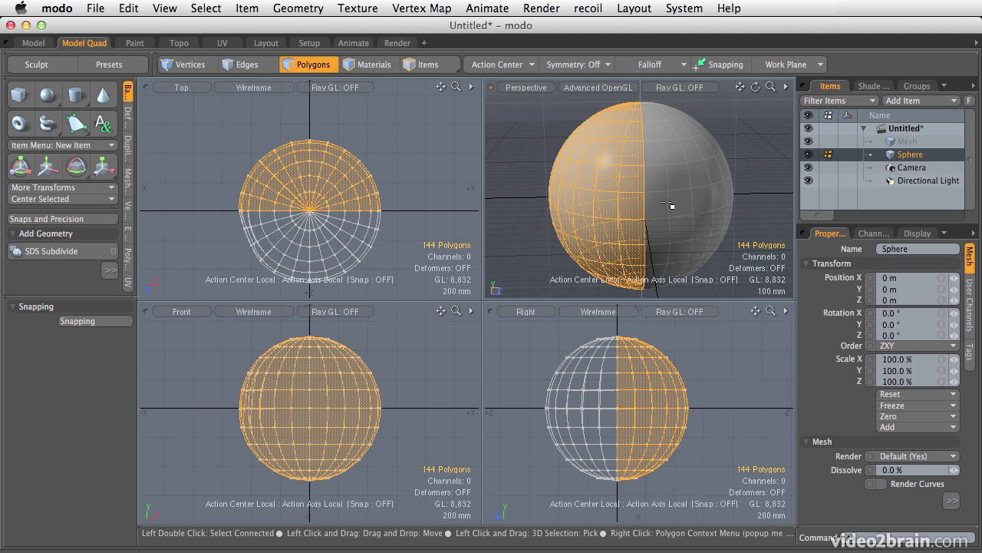
pyautogui.press('Delete')
pyautogui.keyDown('alt'); pyautogui.moveTo(668, 203); pyautogui.dragTo(640, 162); pyautogui.keyUp('alt')
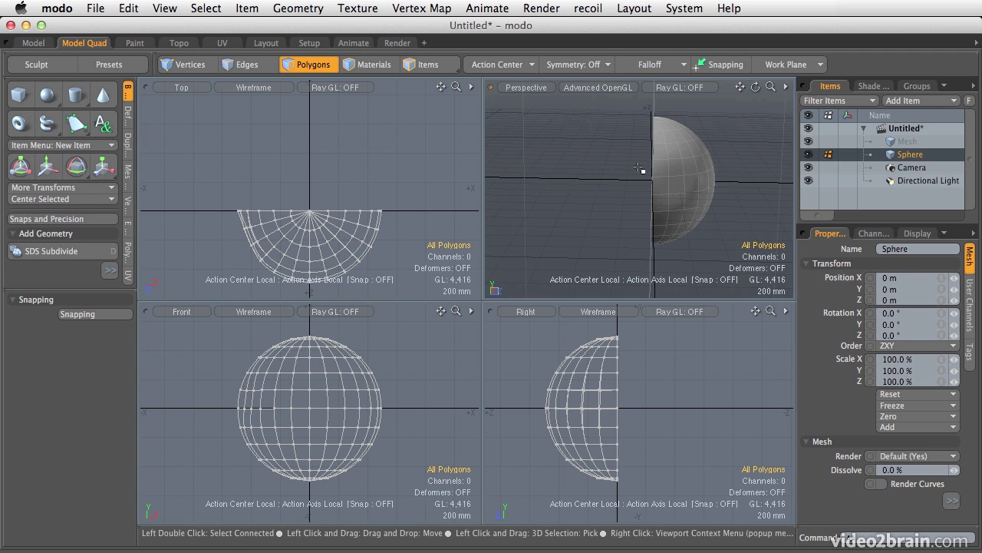
# Step: Mirror the remaining half of the sphere across the Z axis with the Mirror tool and drop the tool
pyautogui.hotkey('shift', 'v')
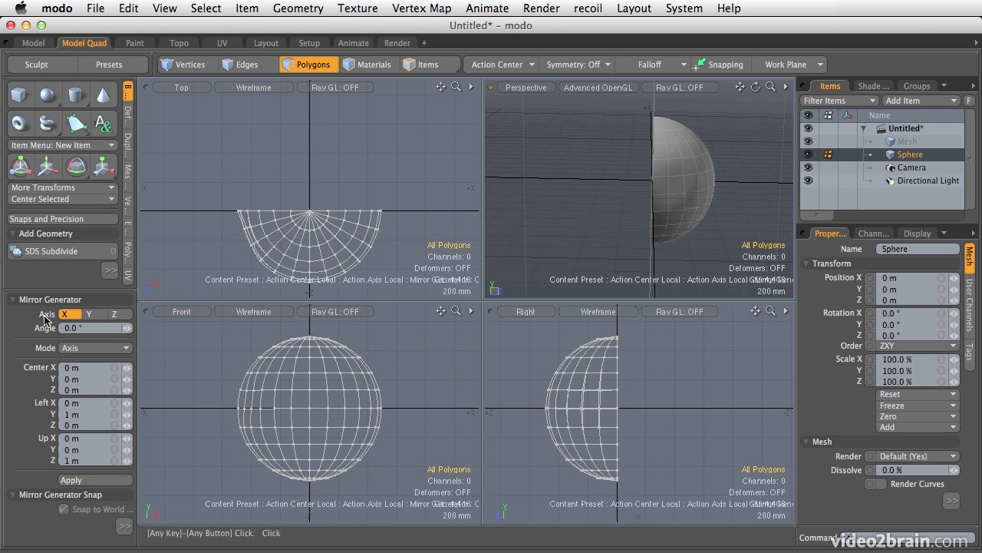
pyautogui.click(128, 142)
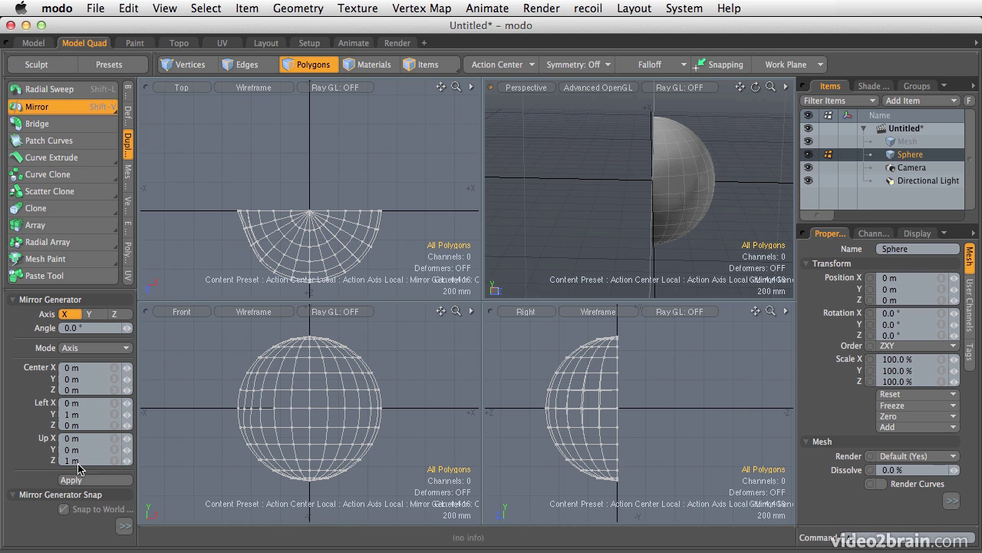
pyautogui.keyDown('alt'); pyautogui.moveTo(650, 168); pyautogui.dragTo(656, 207); pyautogui.keyUp('alt')
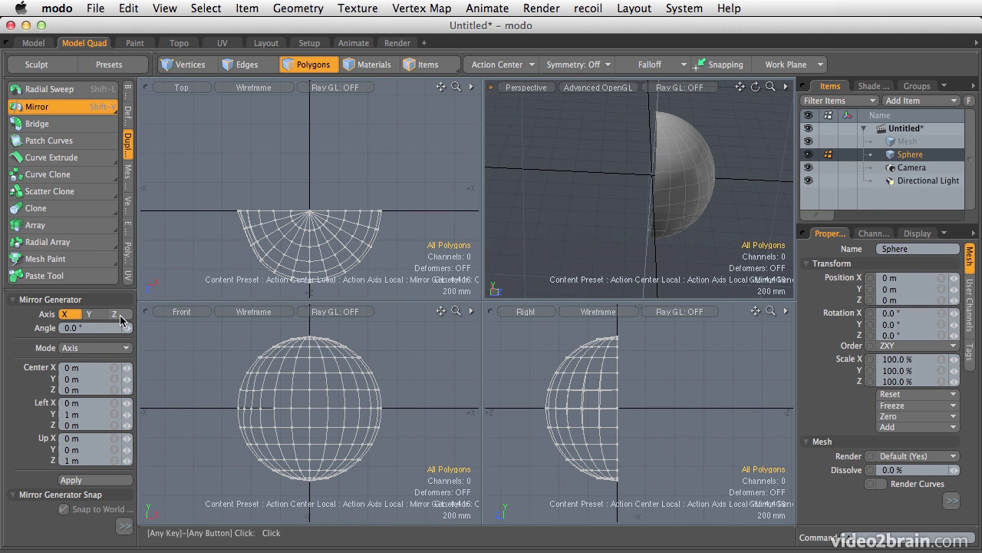
pyautogui.click(90, 482)
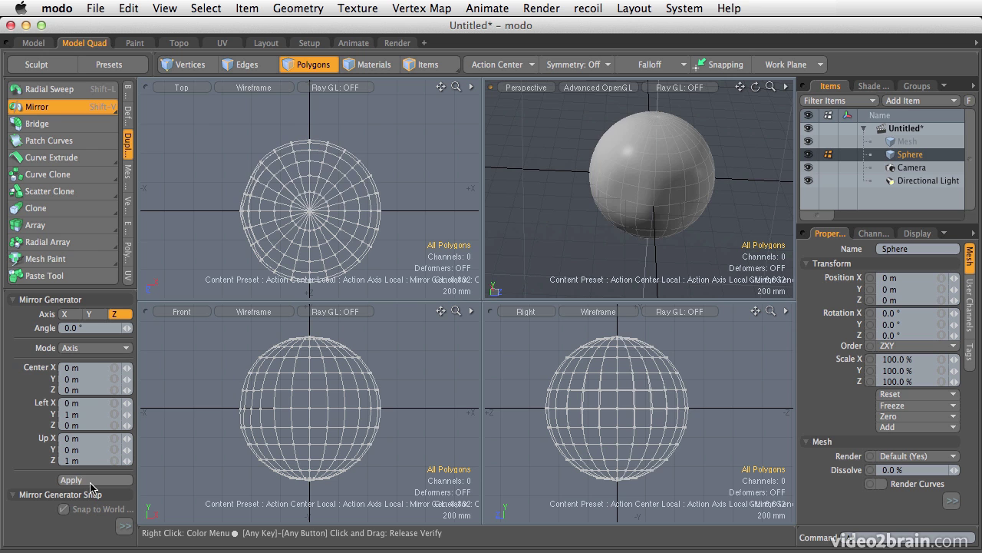
pyautogui.keyDown('alt'); pyautogui.moveTo(652, 176); pyautogui.dragTo(625, 192); pyautogui.keyUp('alt')
pyautogui.press('q')
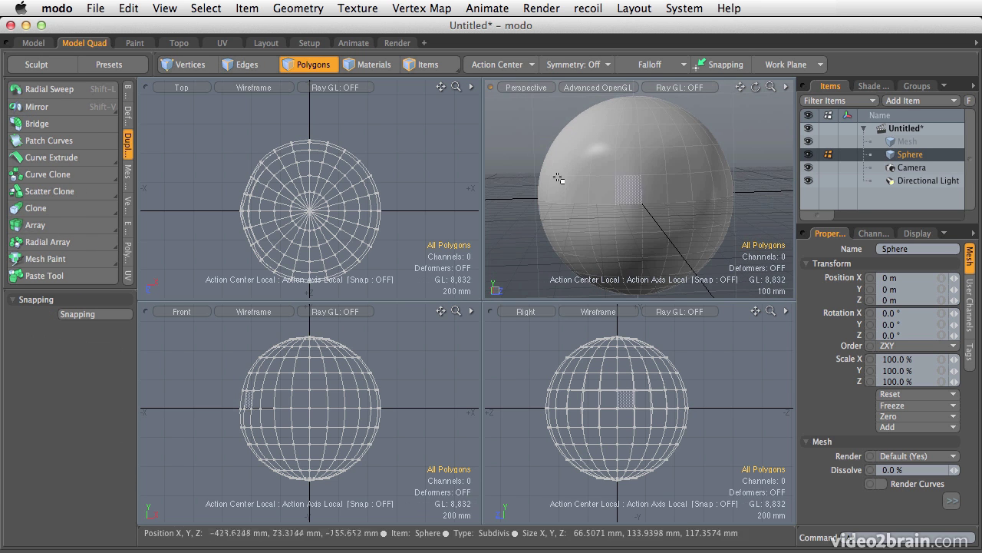
# Step: Set symmetry to Z for polygon selection and paint-select a block of polygons around the dent on one side of the rebuilt sphere
pyautogui.keyDown('alt'); pyautogui.moveTo(539, 132); pyautogui.dragTo(603, 208); pyautogui.keyUp('alt')
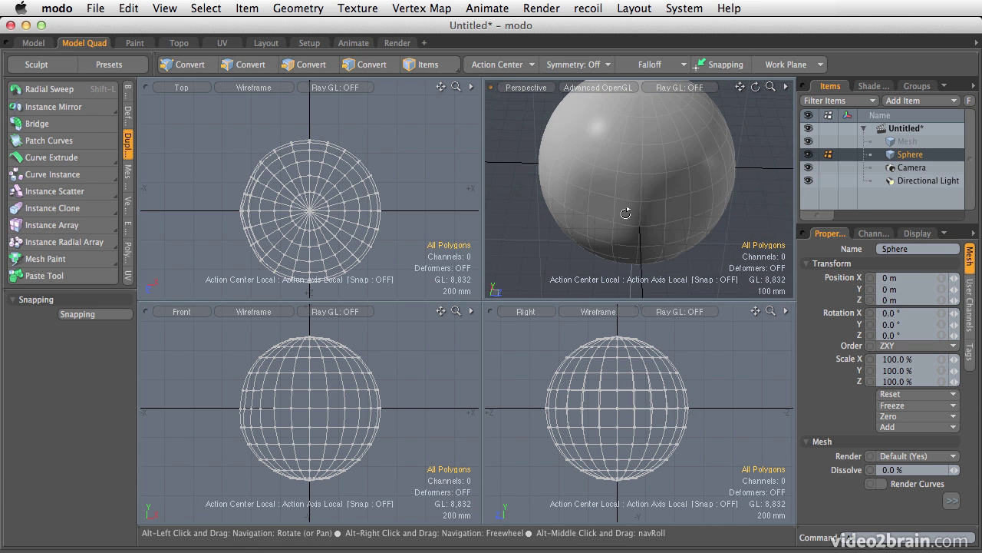
pyautogui.press('3')
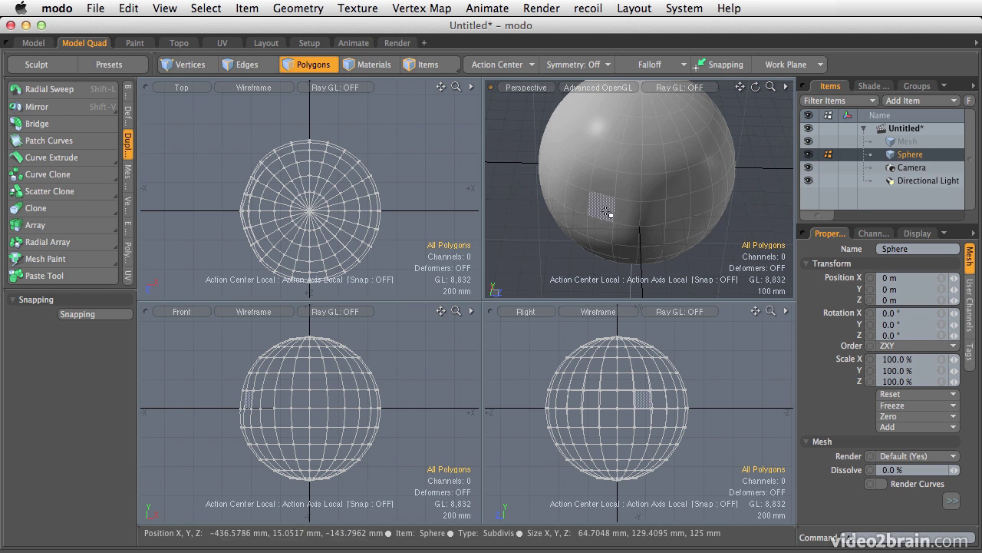
pyautogui.click(600, 68)
pyautogui.click(602, 99)
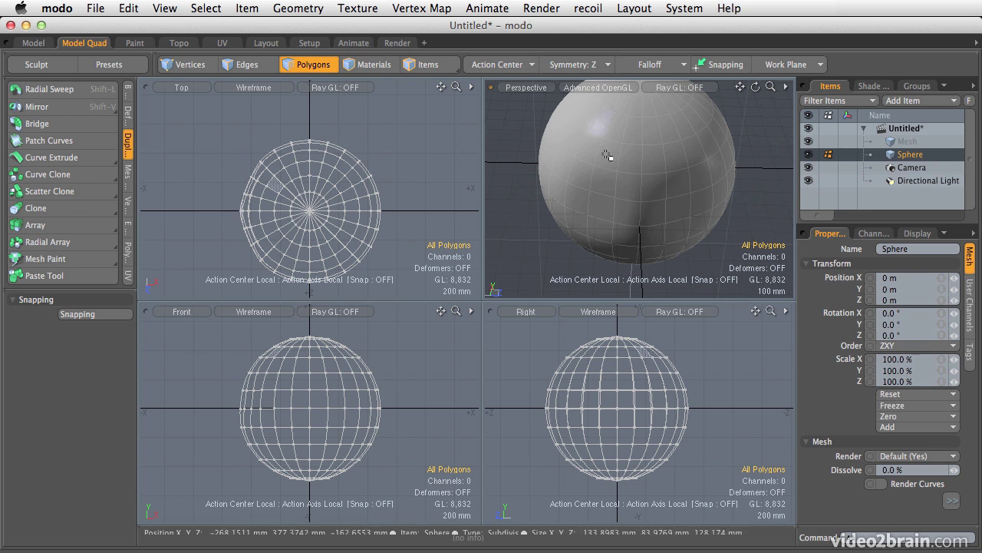
pyautogui.click(602, 209)
pyautogui.moveTo(603, 209)
pyautogui.mouseDown()
pyautogui.moveTo(588, 174)
pyautogui.moveTo(574, 230)
pyautogui.moveTo(603, 224)
pyautogui.moveTo(570, 161)
pyautogui.mouseUp()
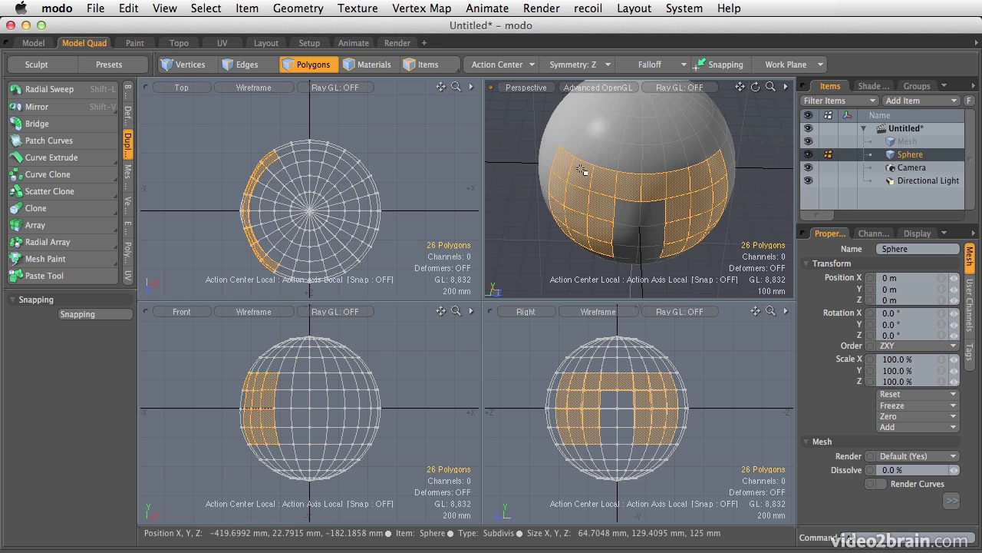
# Step: Replace the selection with two vertically adjacent polygons beside the sphere's centre line, with Z symmetry still on
pyautogui.moveTo(603, 214)
pyautogui.keyDown('alt'); pyautogui.mouseDown()
pyautogui.moveTo(684, 171)
pyautogui.moveTo(617, 198)
pyautogui.moveTo(641, 188)
pyautogui.moveTo(633, 184)
pyautogui.moveTo(673, 197)
pyautogui.moveTo(705, 188)
pyautogui.mouseUp(); pyautogui.keyUp('alt')
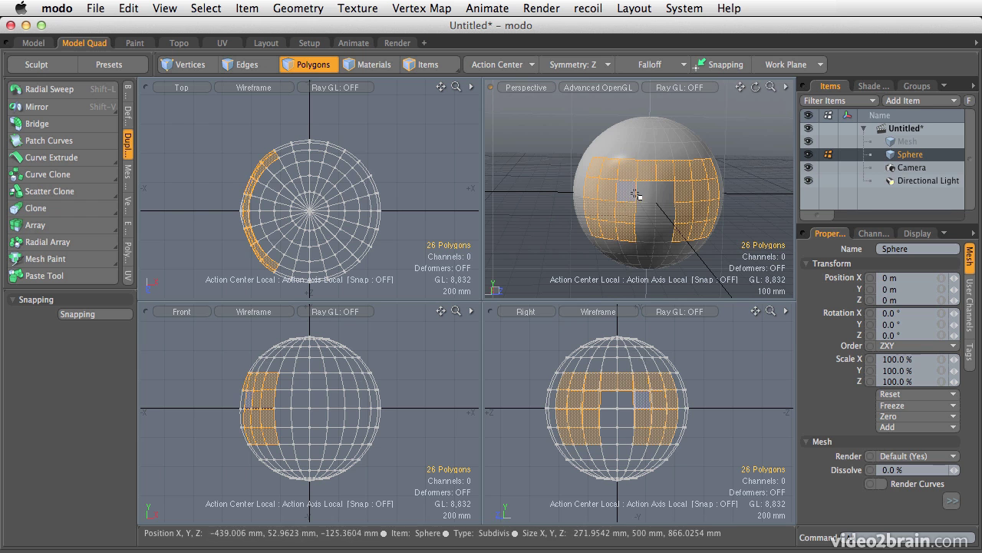
pyautogui.moveTo(697, 200)
pyautogui.keyDown('alt'); pyautogui.mouseDown()
pyautogui.moveTo(673, 217)
pyautogui.moveTo(688, 210)
pyautogui.mouseUp(); pyautogui.keyUp('alt')
pyautogui.moveTo(637, 192); pyautogui.dragTo(639, 211)
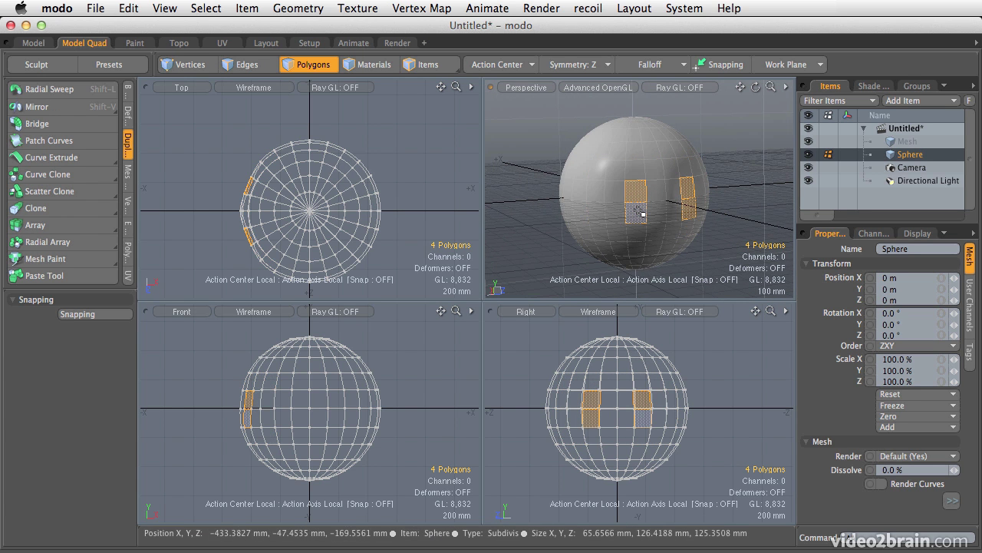